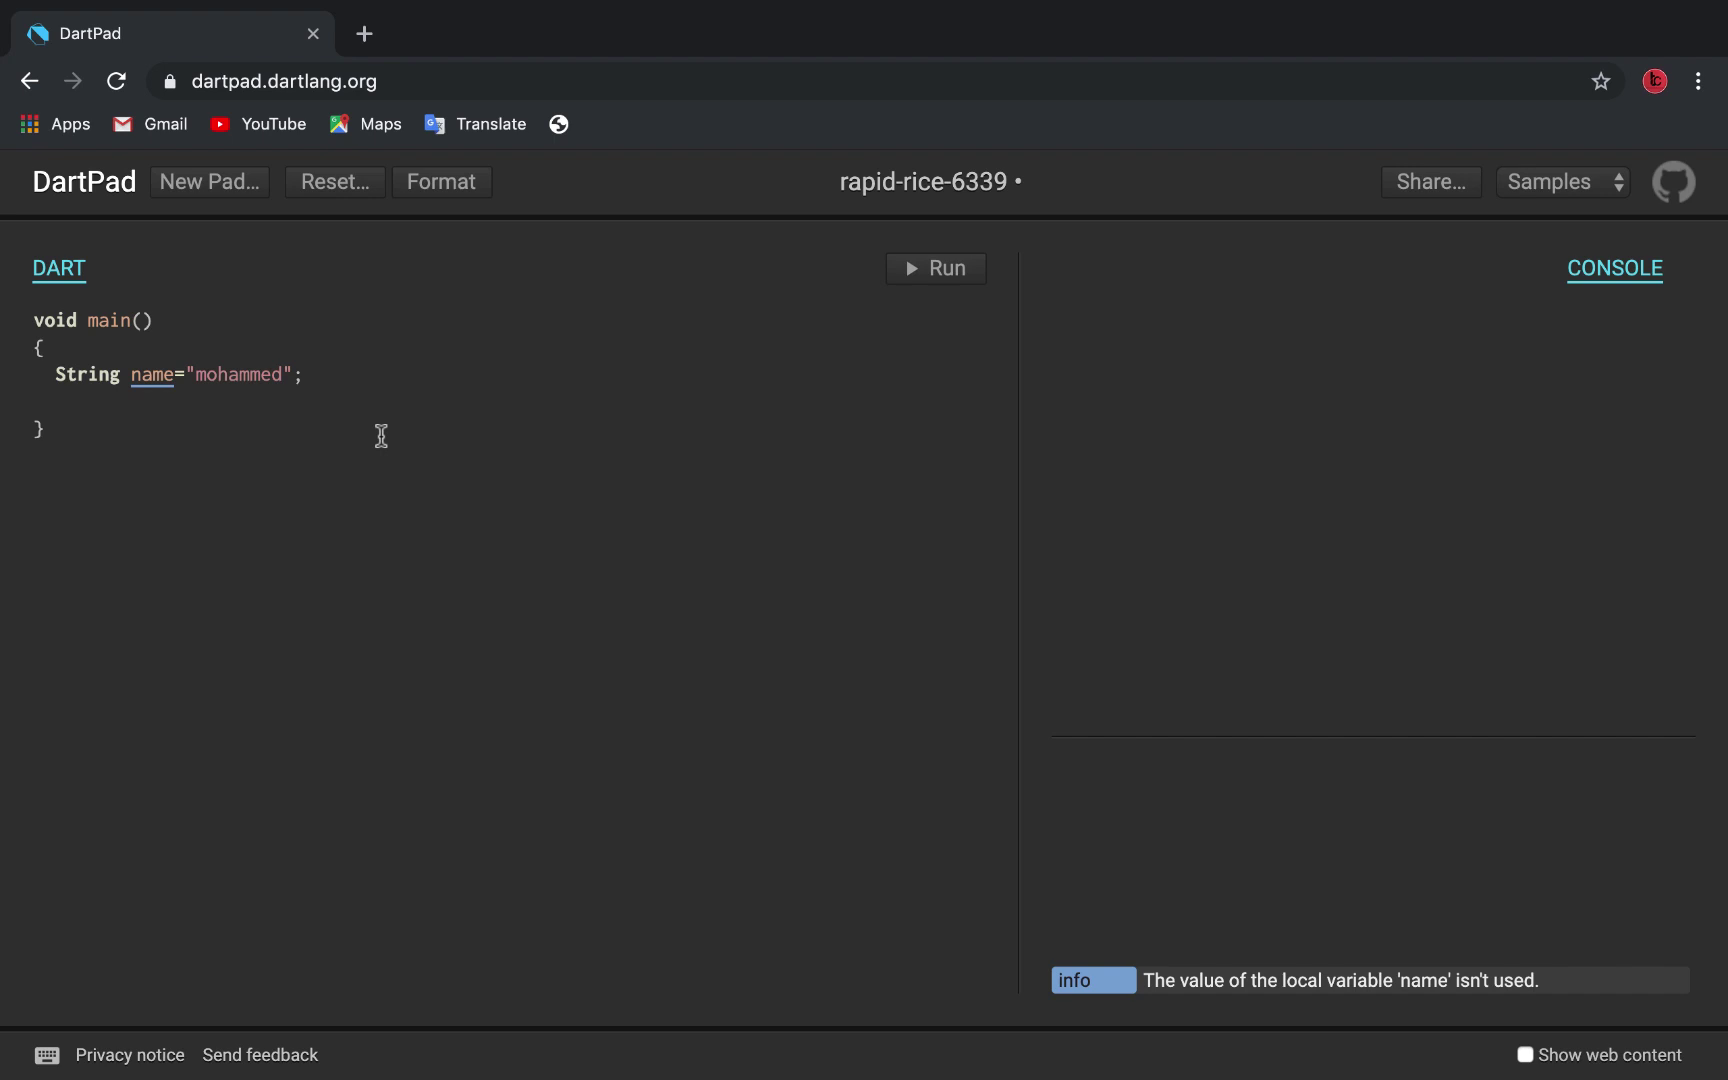
Start a print(name == bool) line below the String name = "mohammed" declaration
left_click(194, 407)
type("p")
type("rint(")
type("name")
type(" ==")
type(" bool")
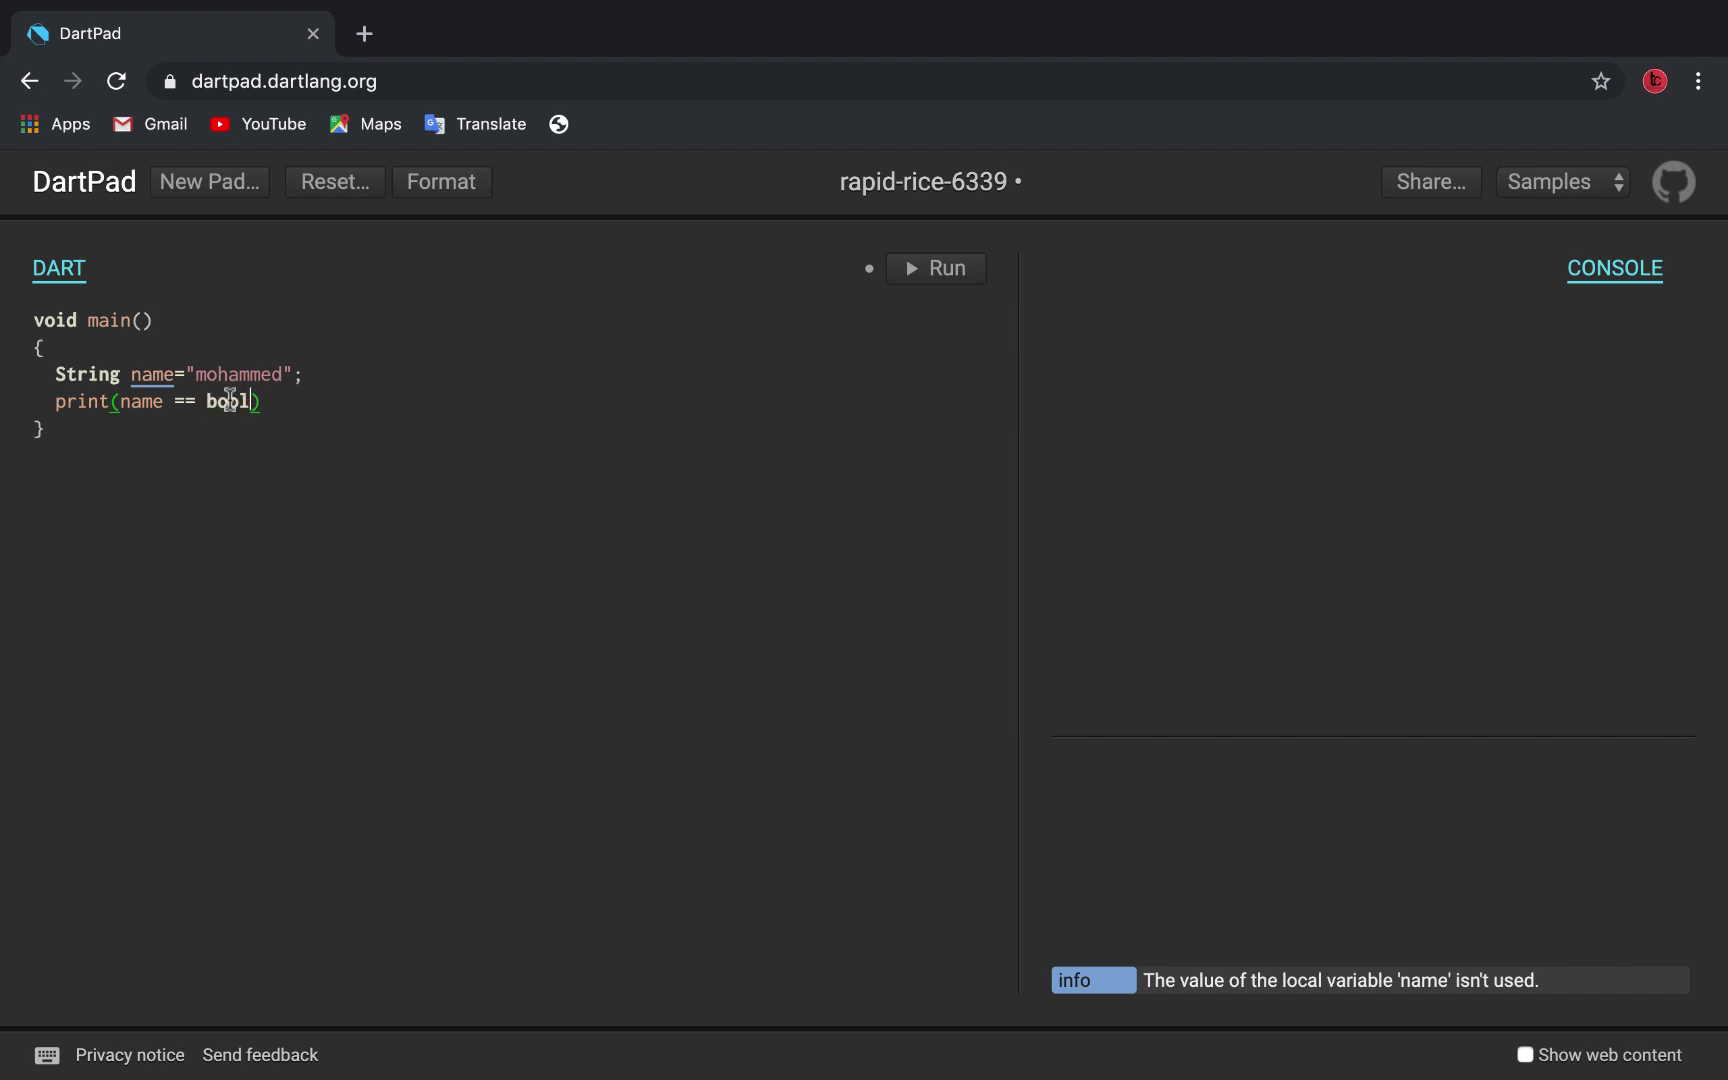
Finish print(name == bool); and run it twice, getting false in the console
left_click(268, 401)
type(";")
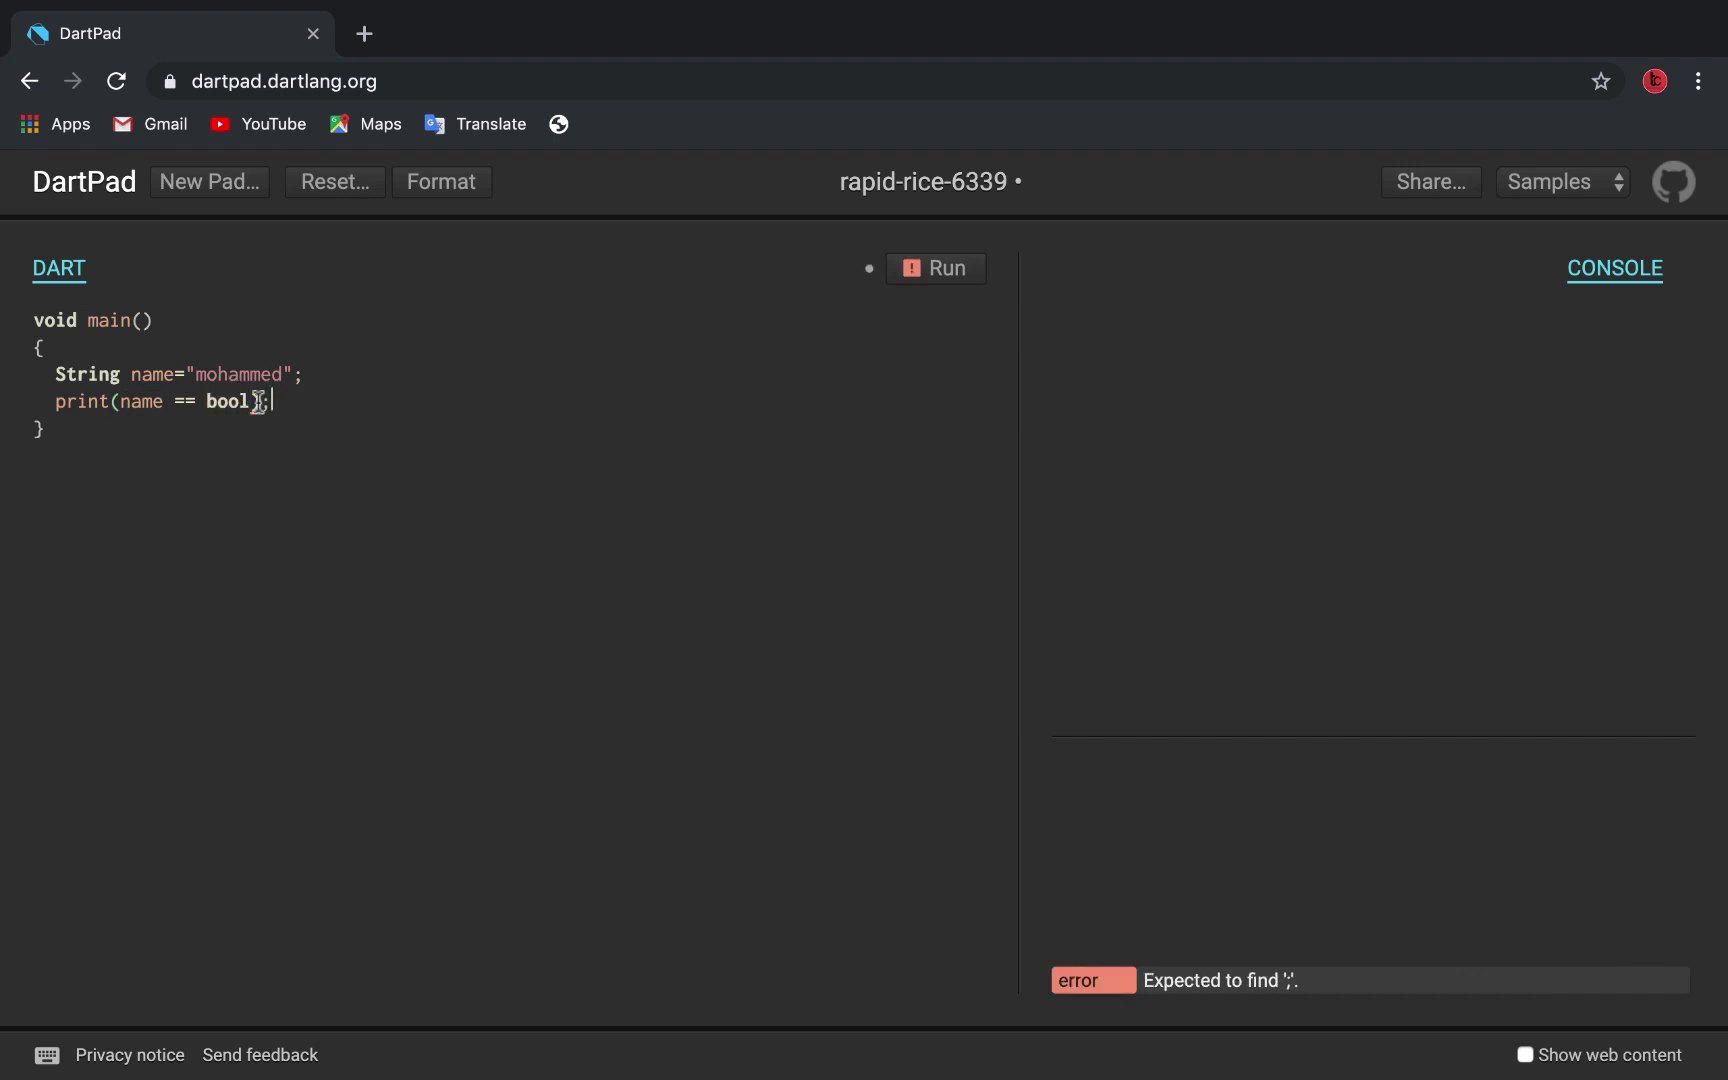
double_click(151, 402)
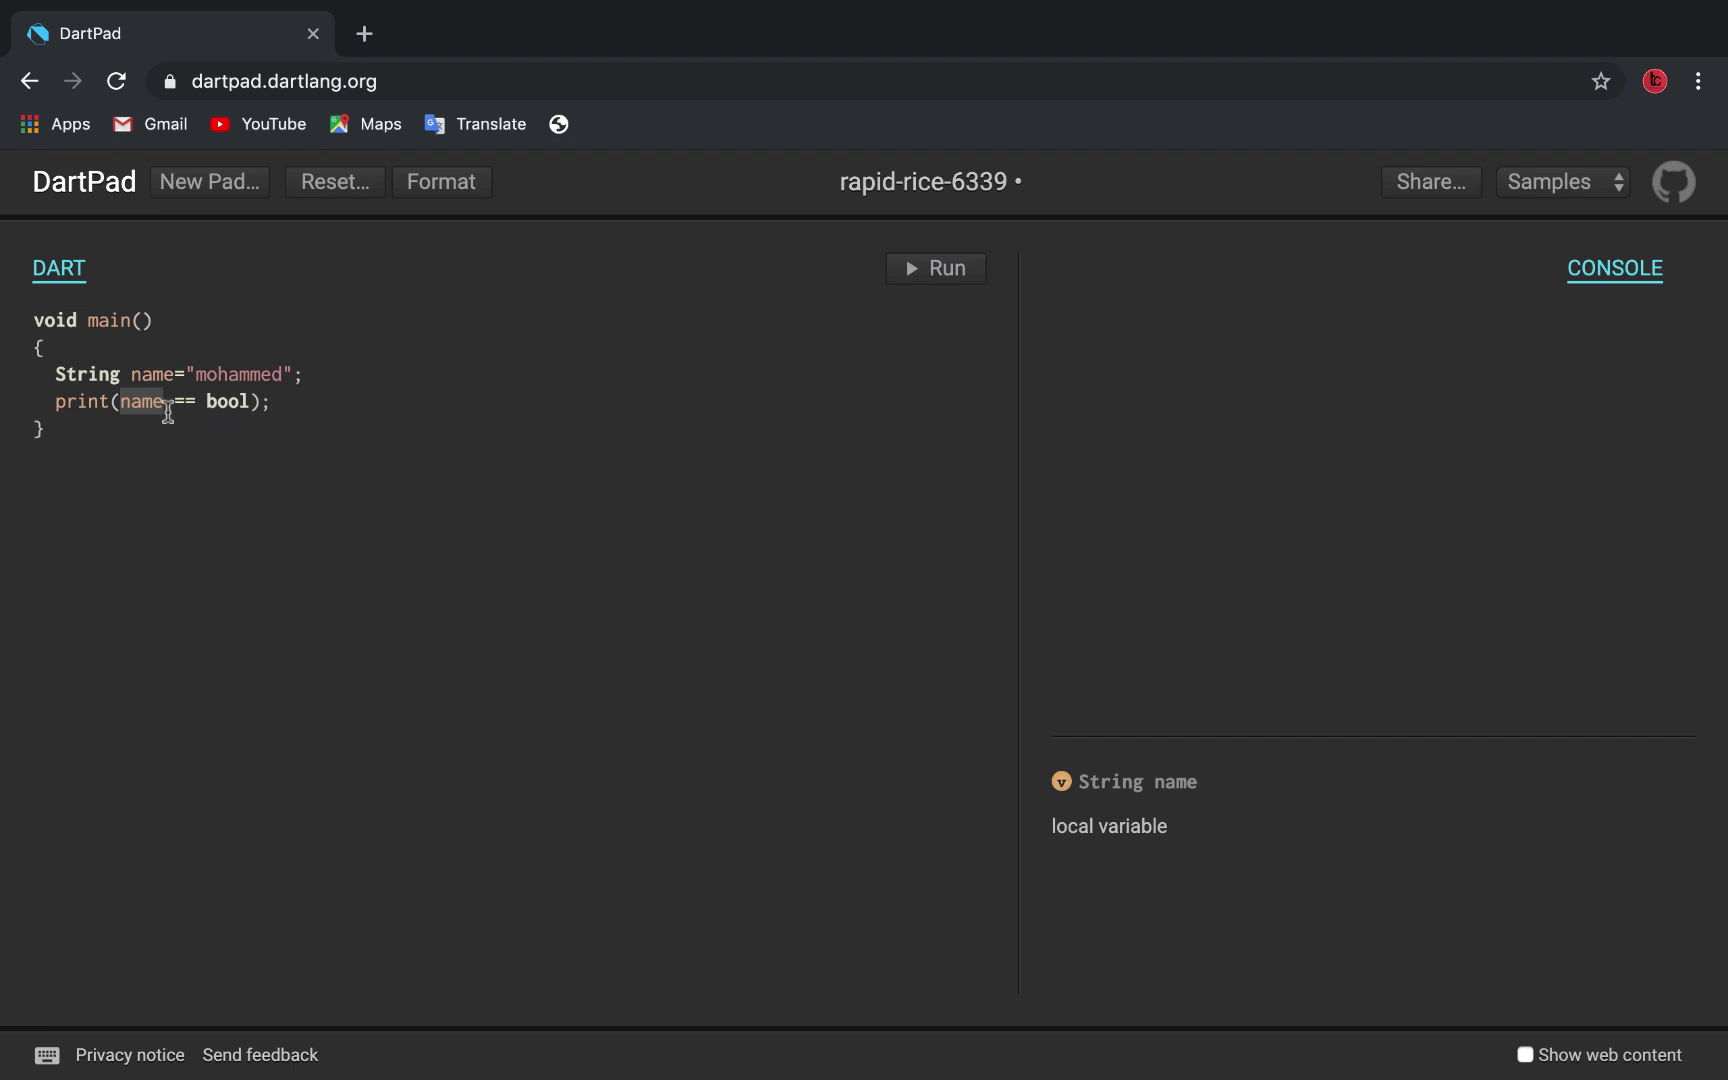
left_click(226, 400)
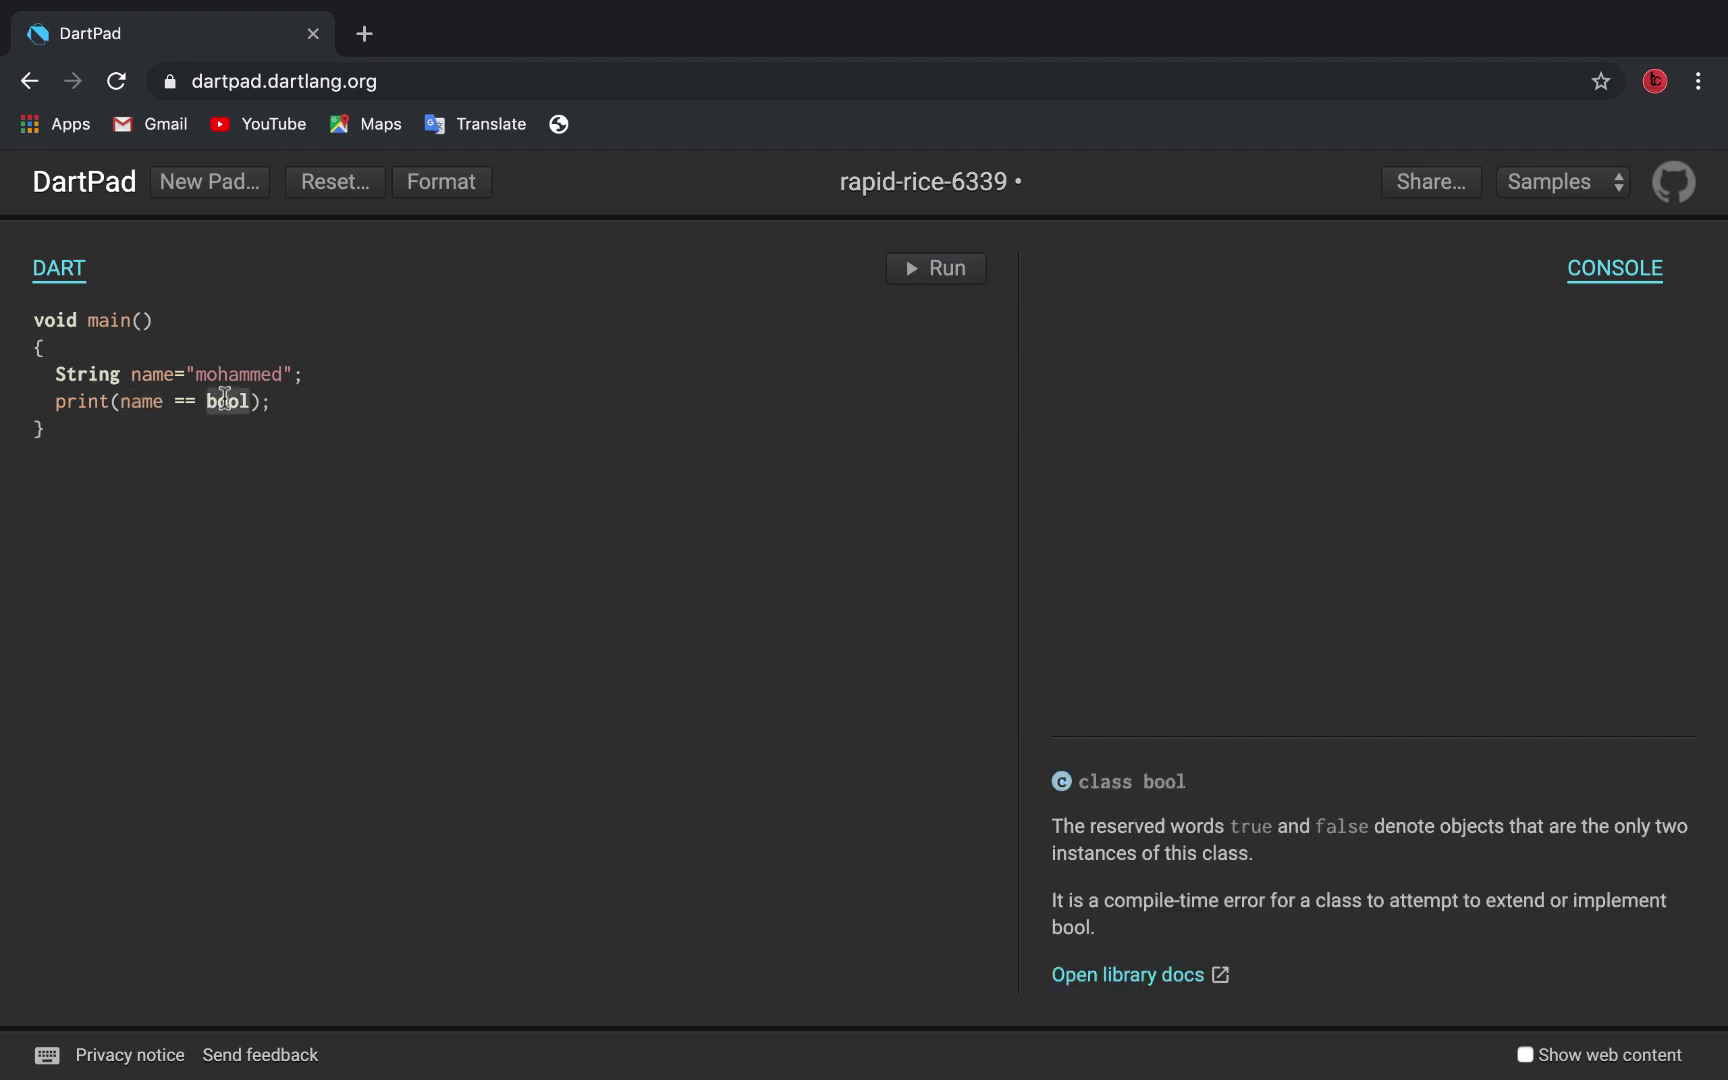
left_click(941, 271)
left_click(941, 271)
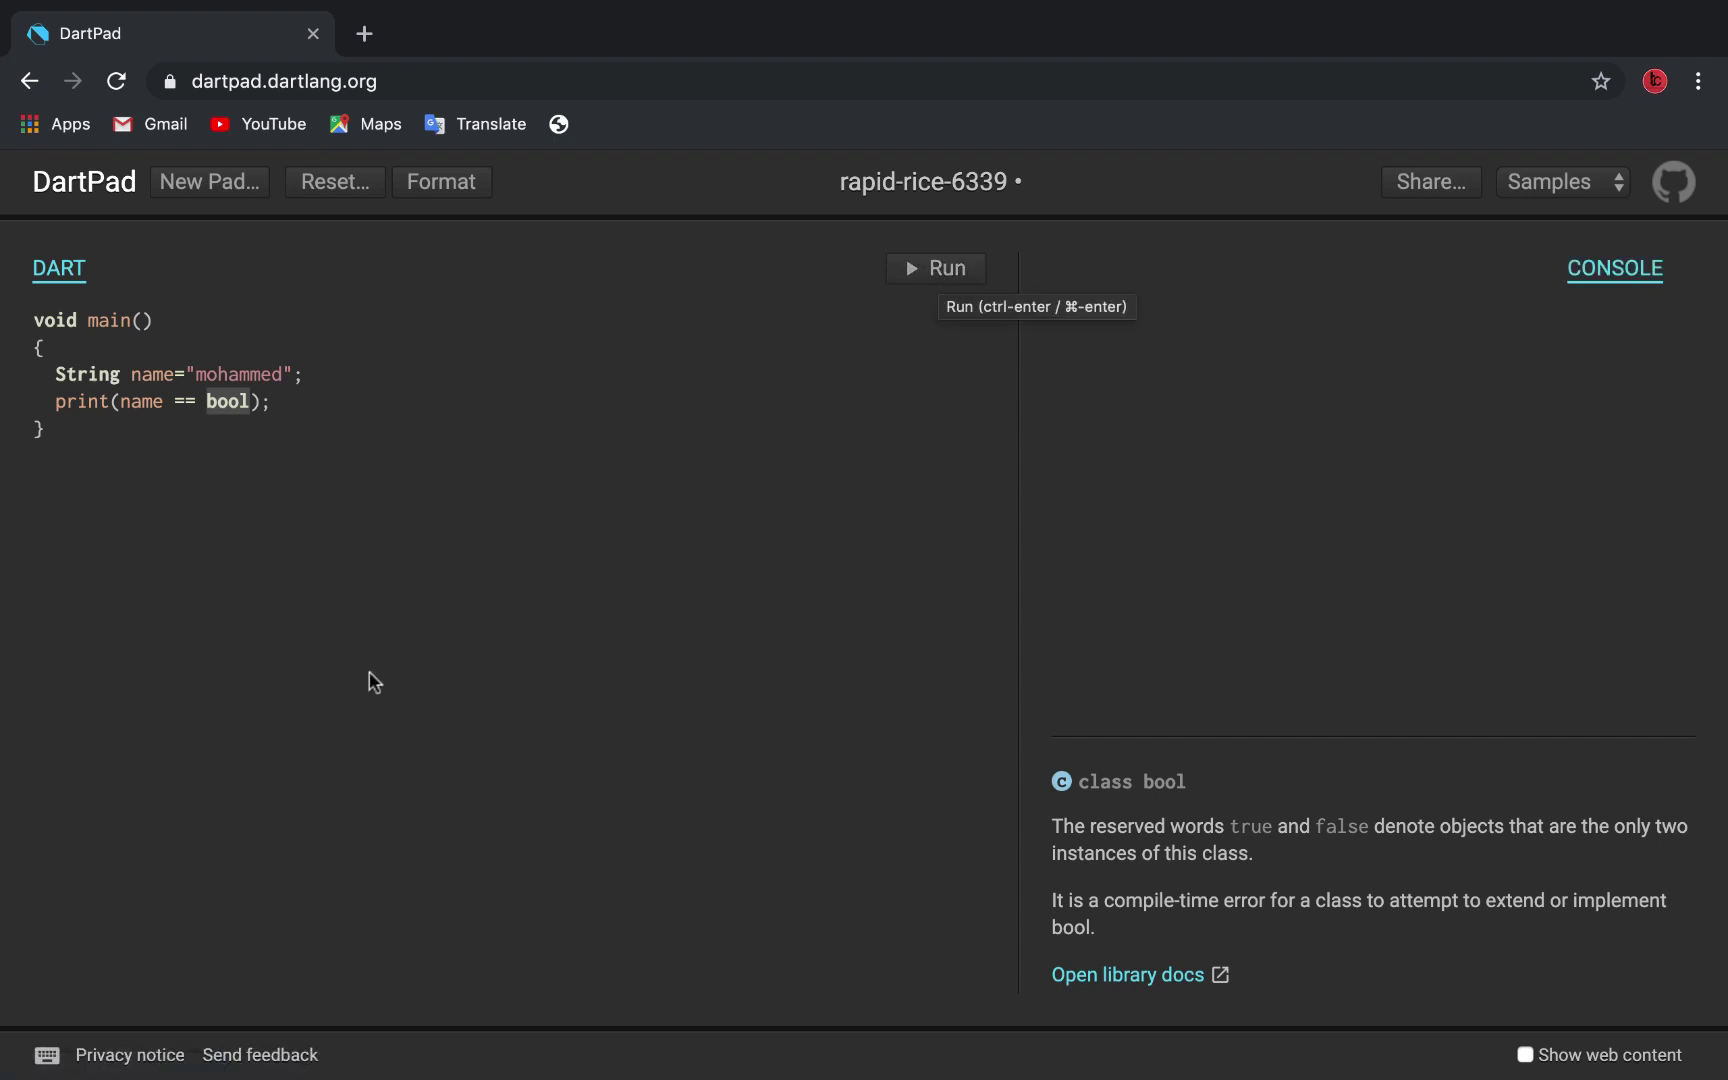
left_click(265, 414)
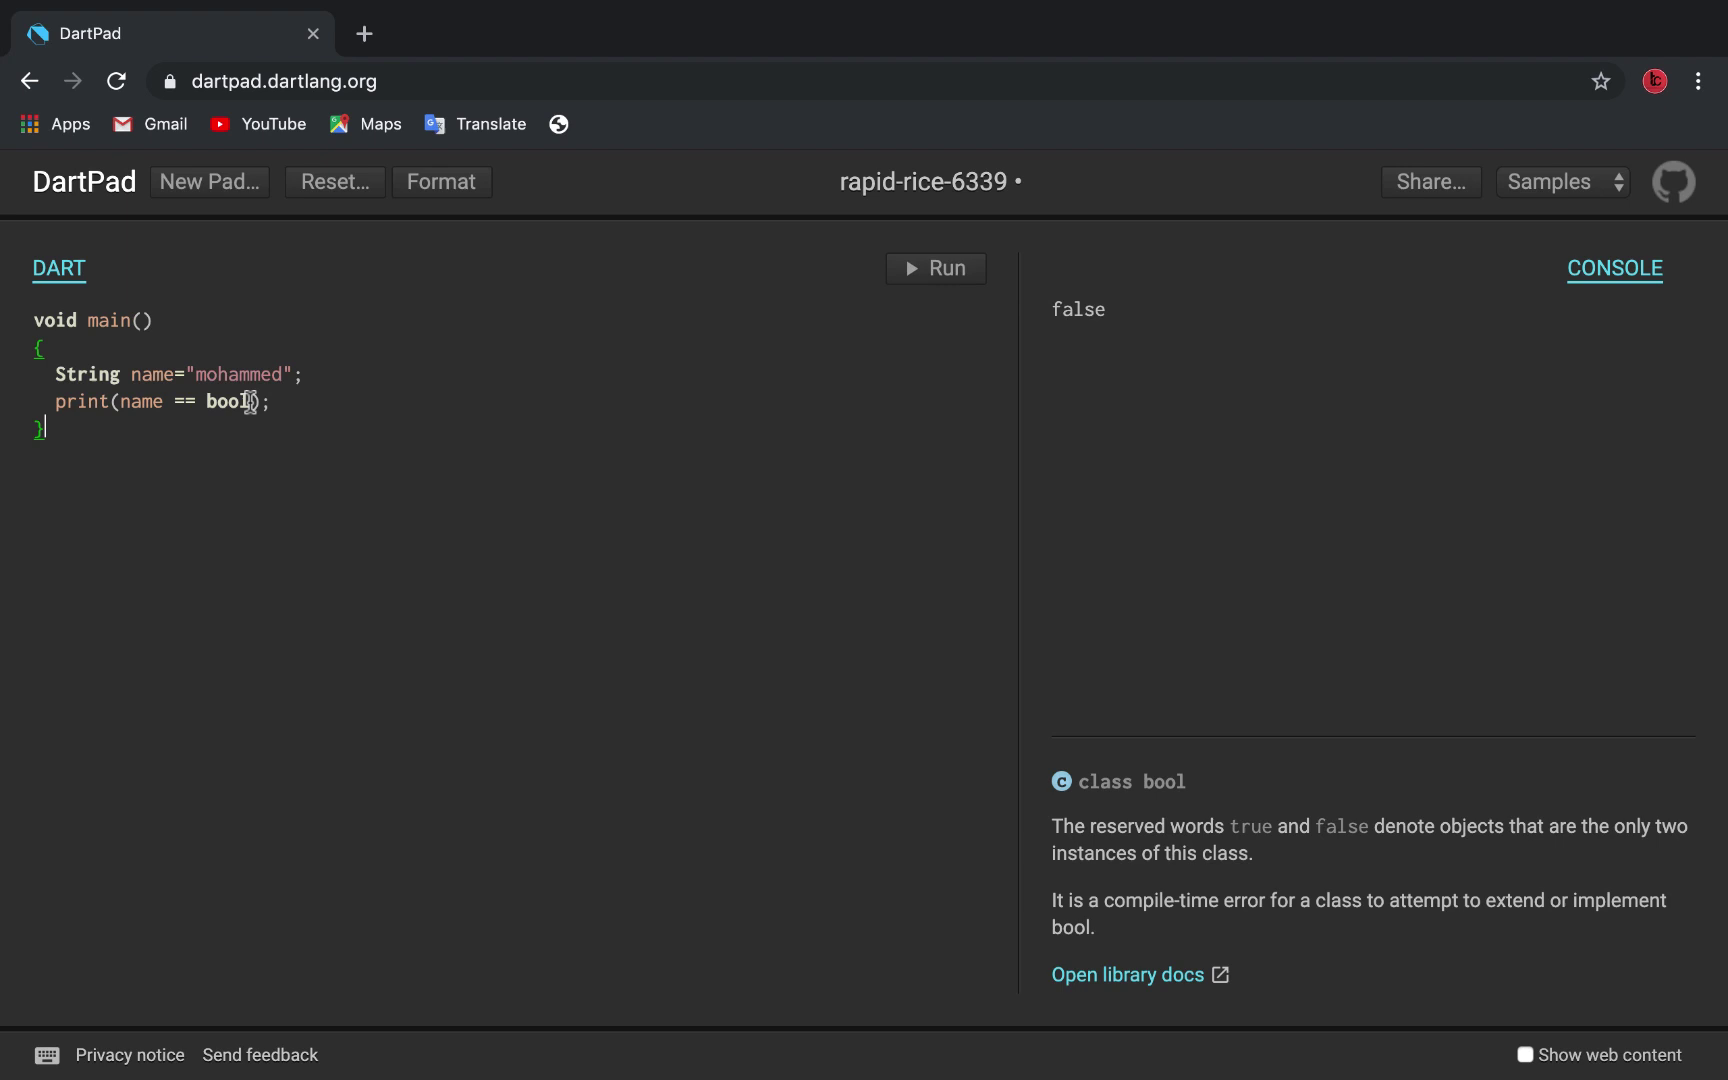
left_click(250, 403)
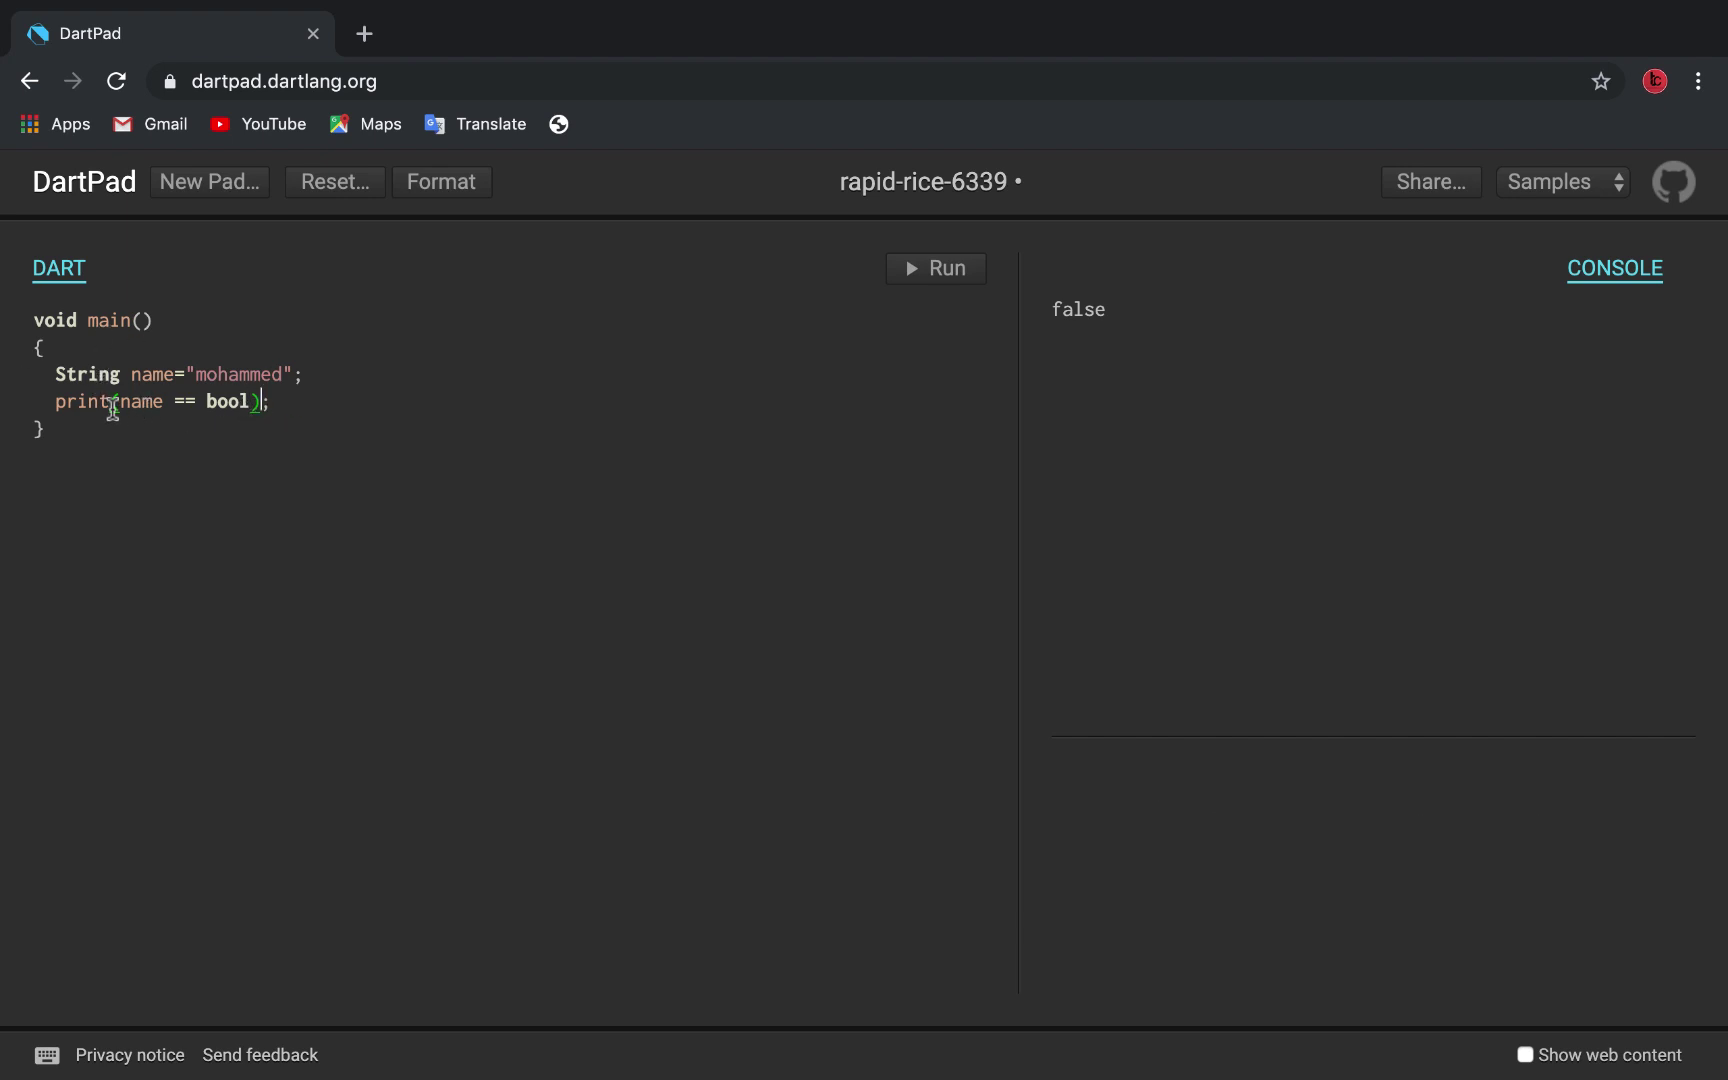
left_click(110, 404)
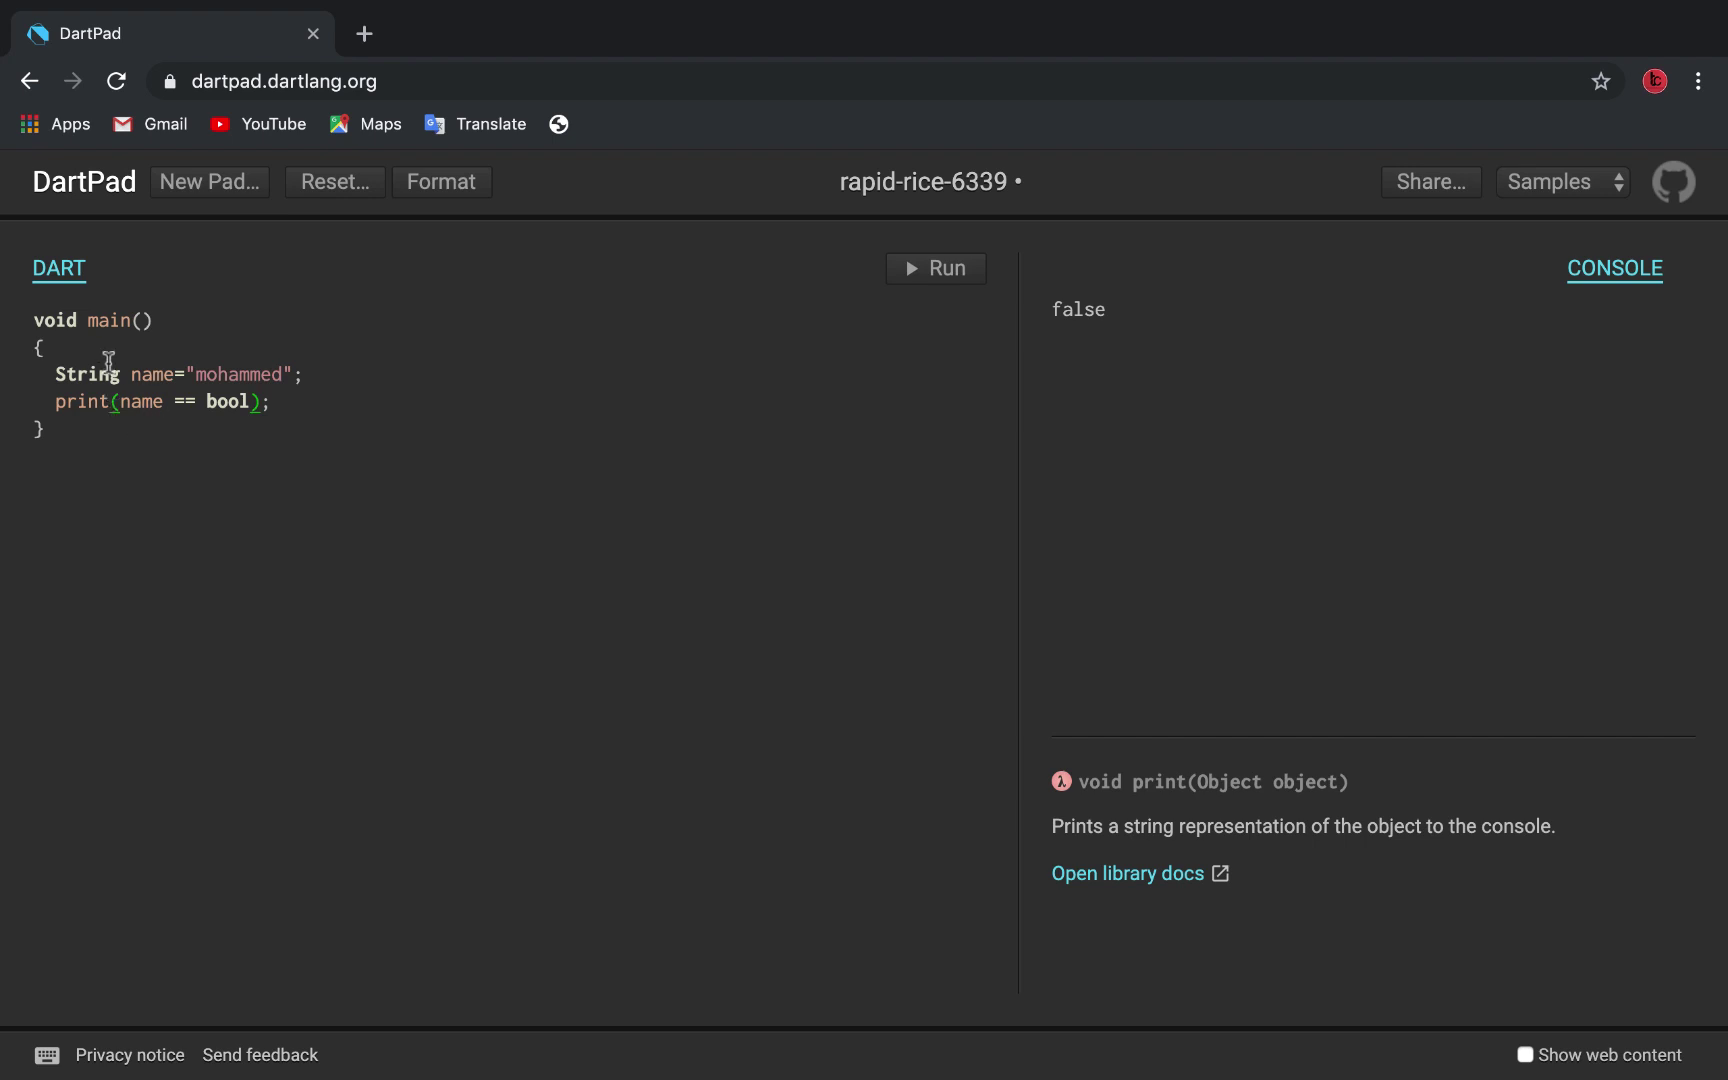
left_click(125, 404)
left_click_drag(127, 405, 250, 412)
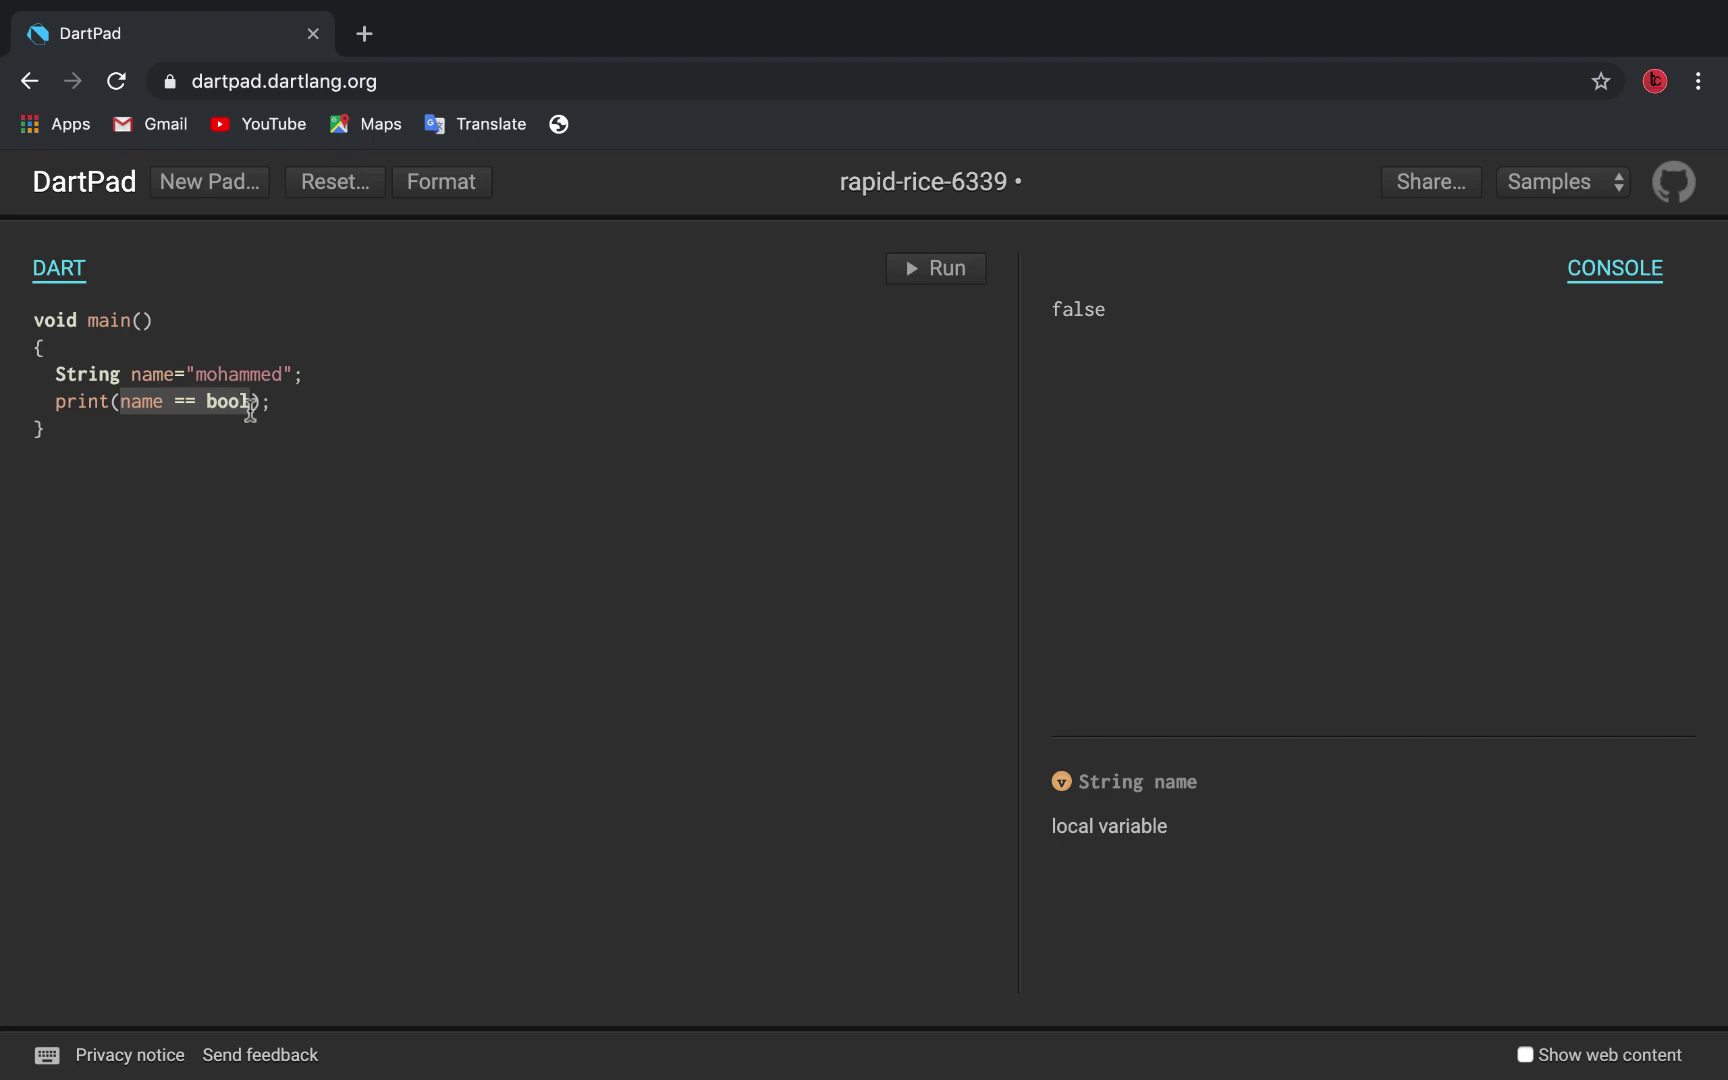
left_click_drag(250, 412, 202, 405)
left_click(200, 406)
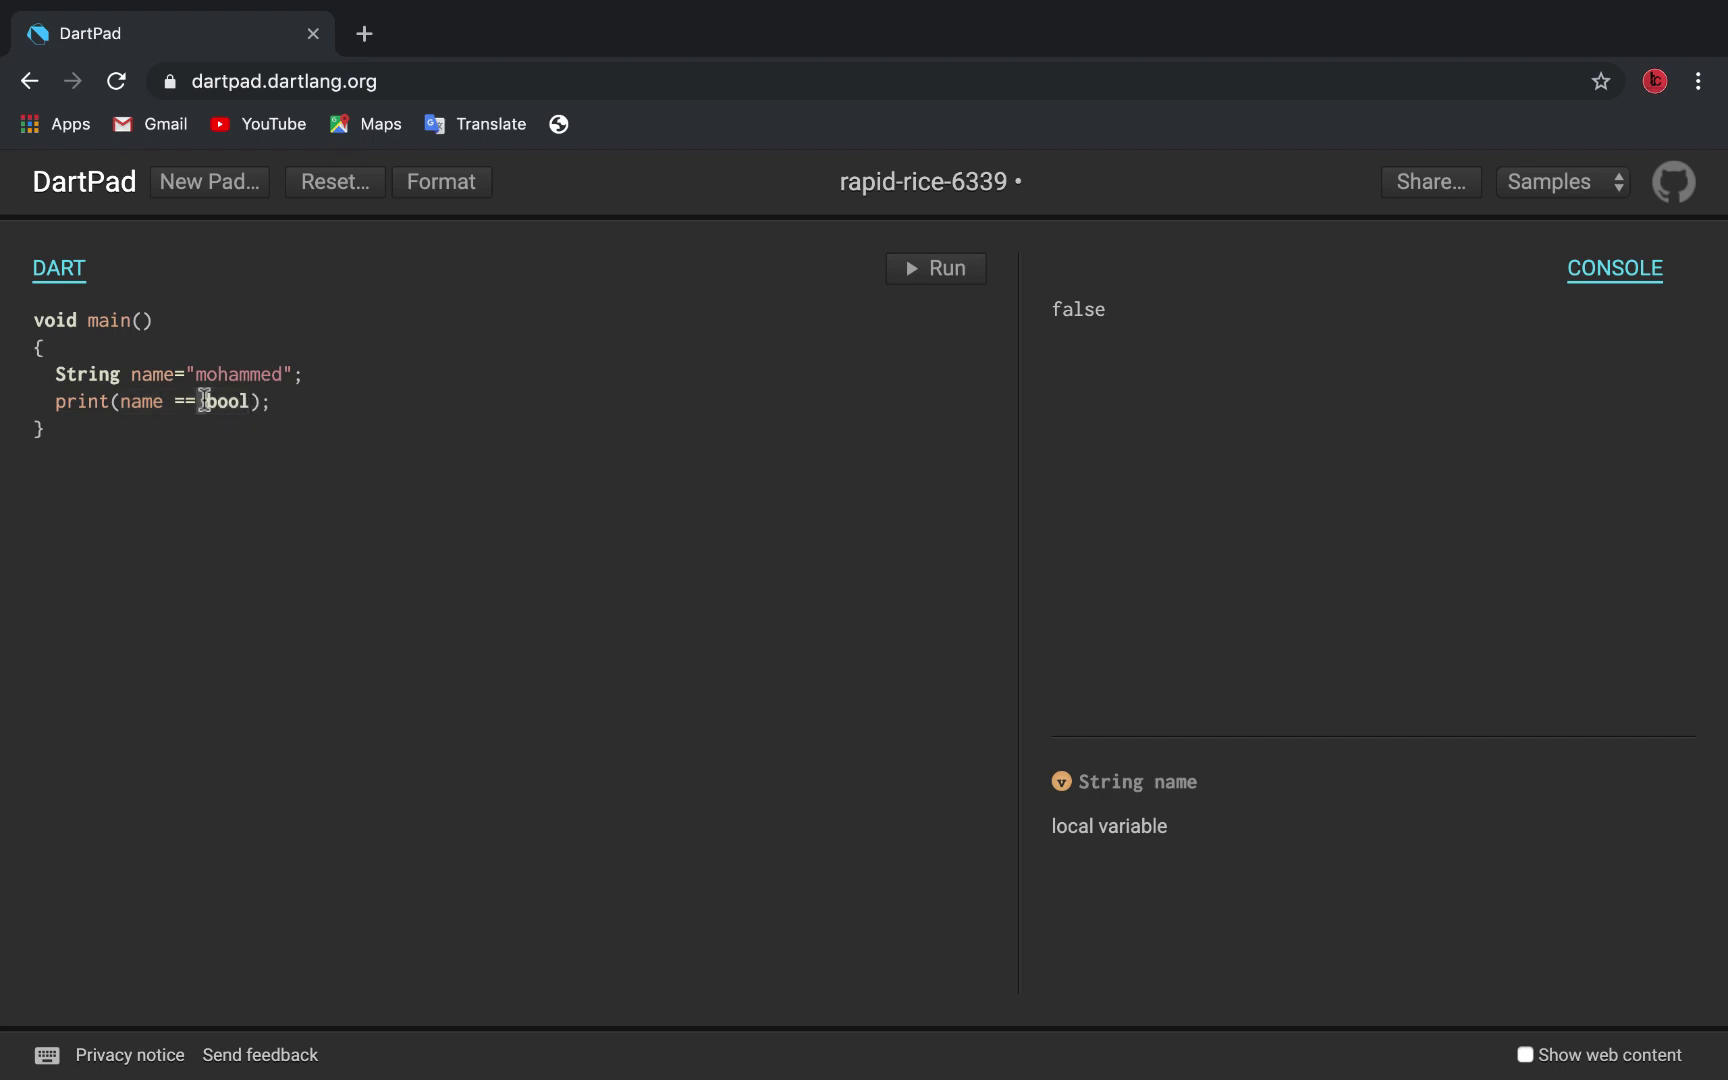
left_click(179, 406)
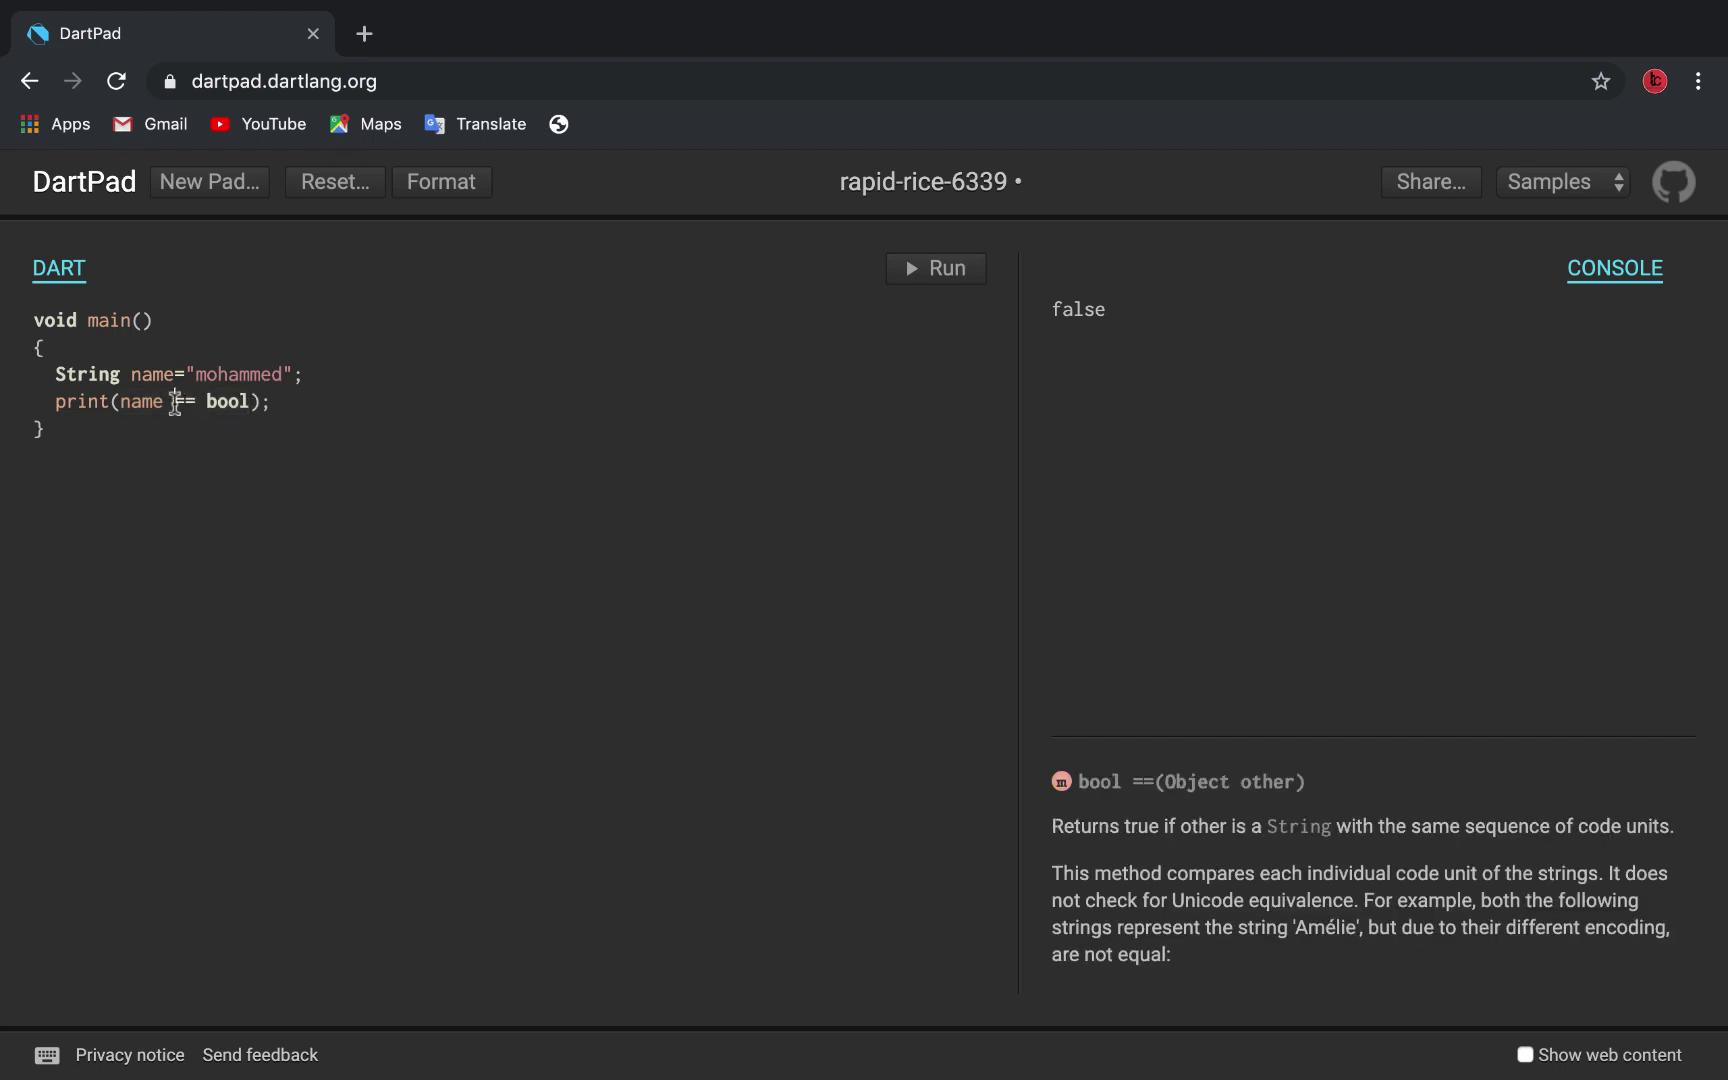
left_click(107, 401)
left_click(264, 401)
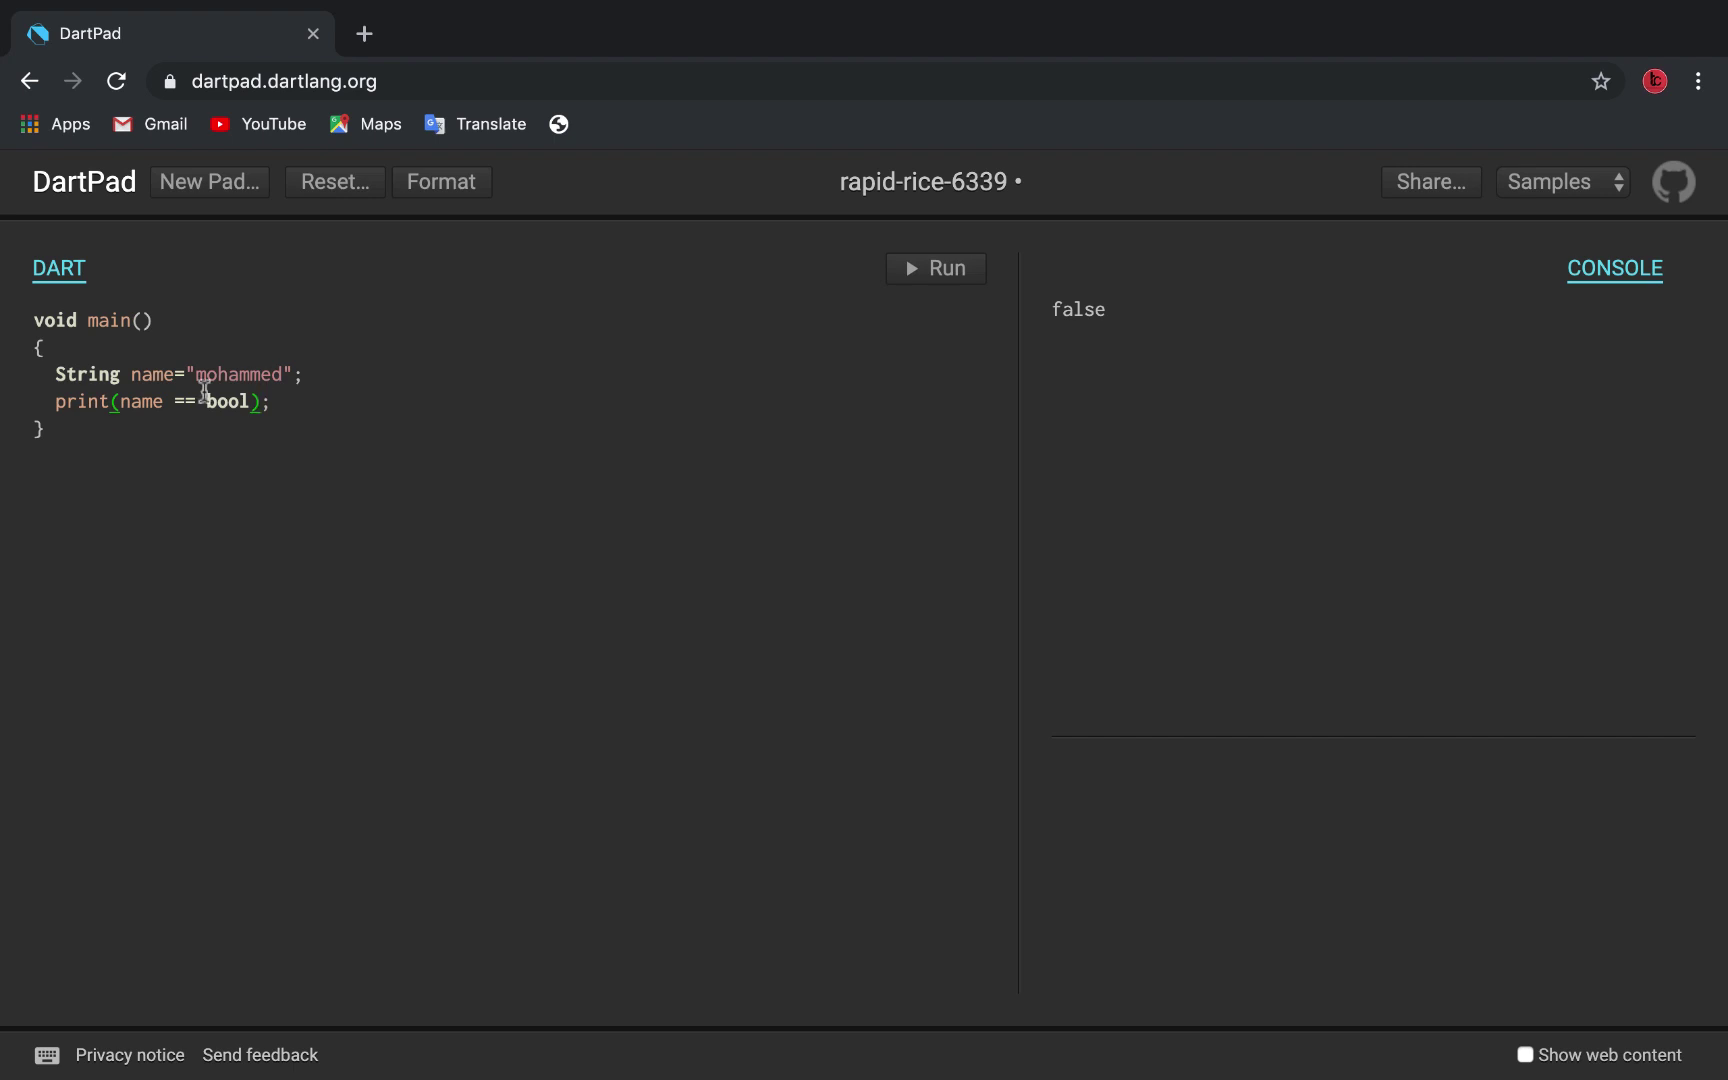
left_click(252, 401)
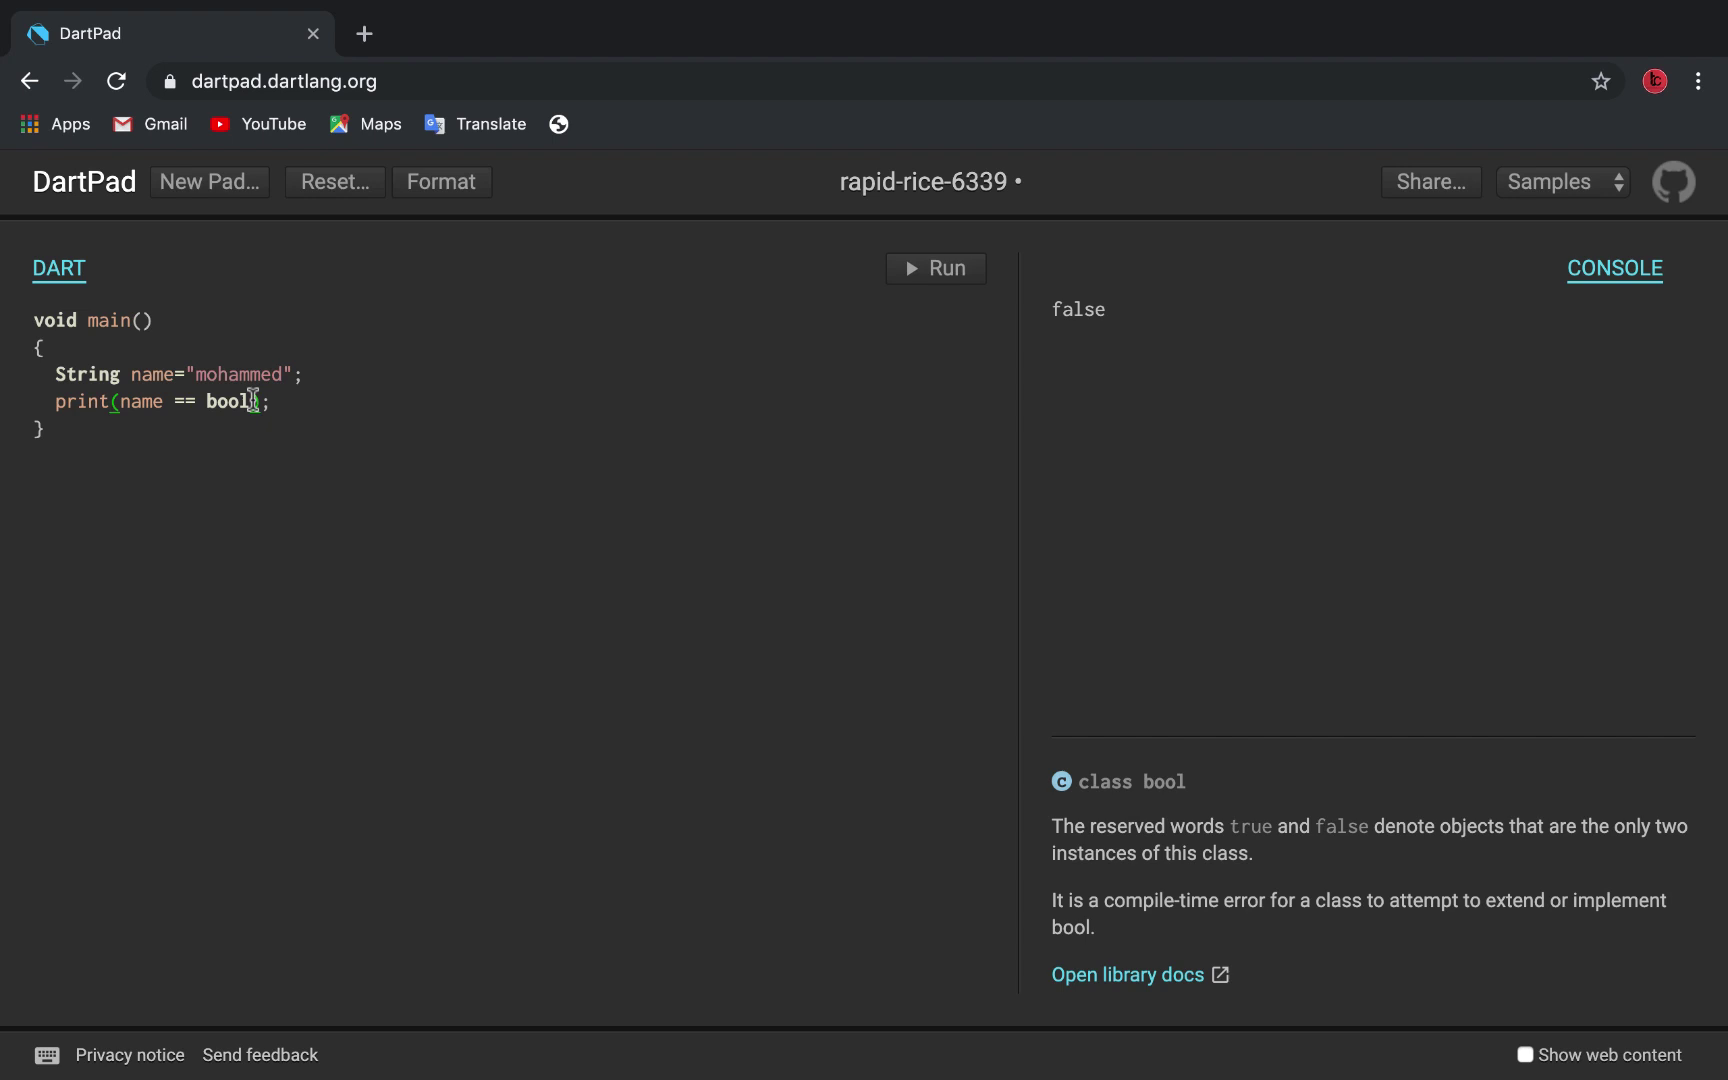
Replace the comparison with name is String and run it, printing true
key("BackSpace")
key("BackSpace")
key("BackSpace")
key("BackSpace")
key("BackSpace")
key("BackSpace")
key("BackSpace")
key("BackSpace")
key("BackSpace")
key("BackSpace")
key("BackSpace")
type("na")
type("me is ")
type("S")
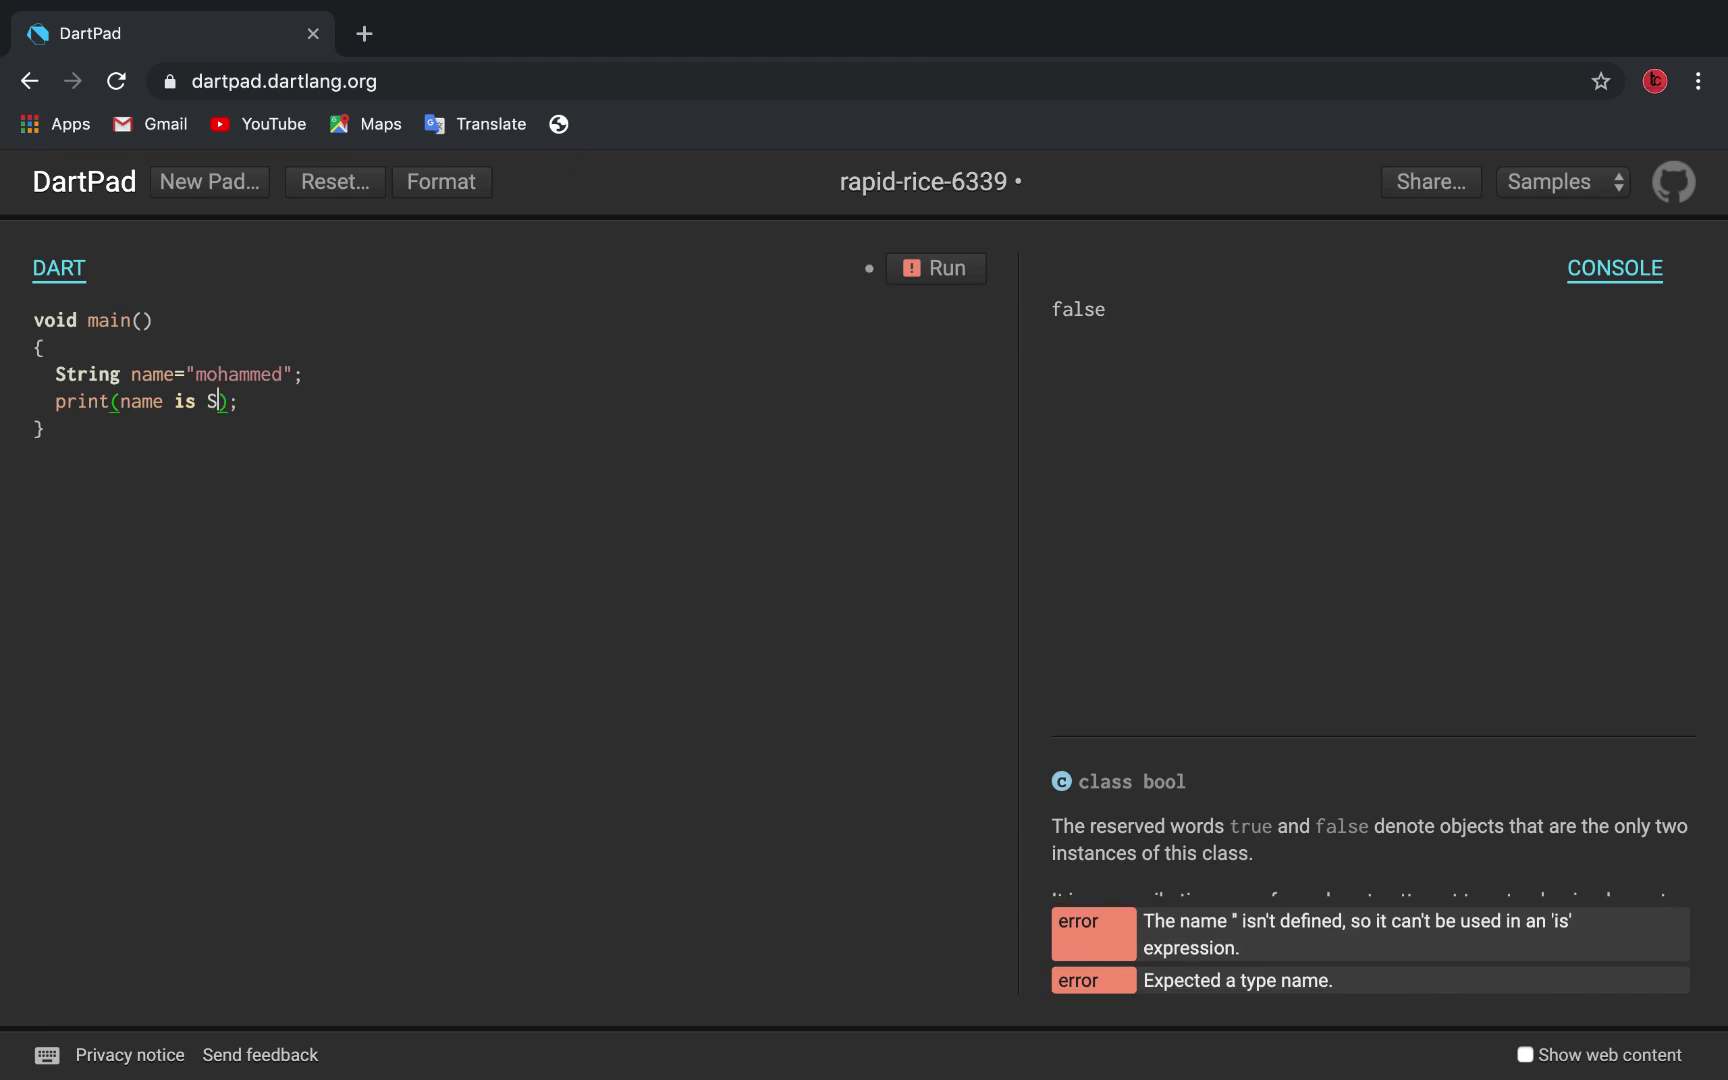
type("tring")
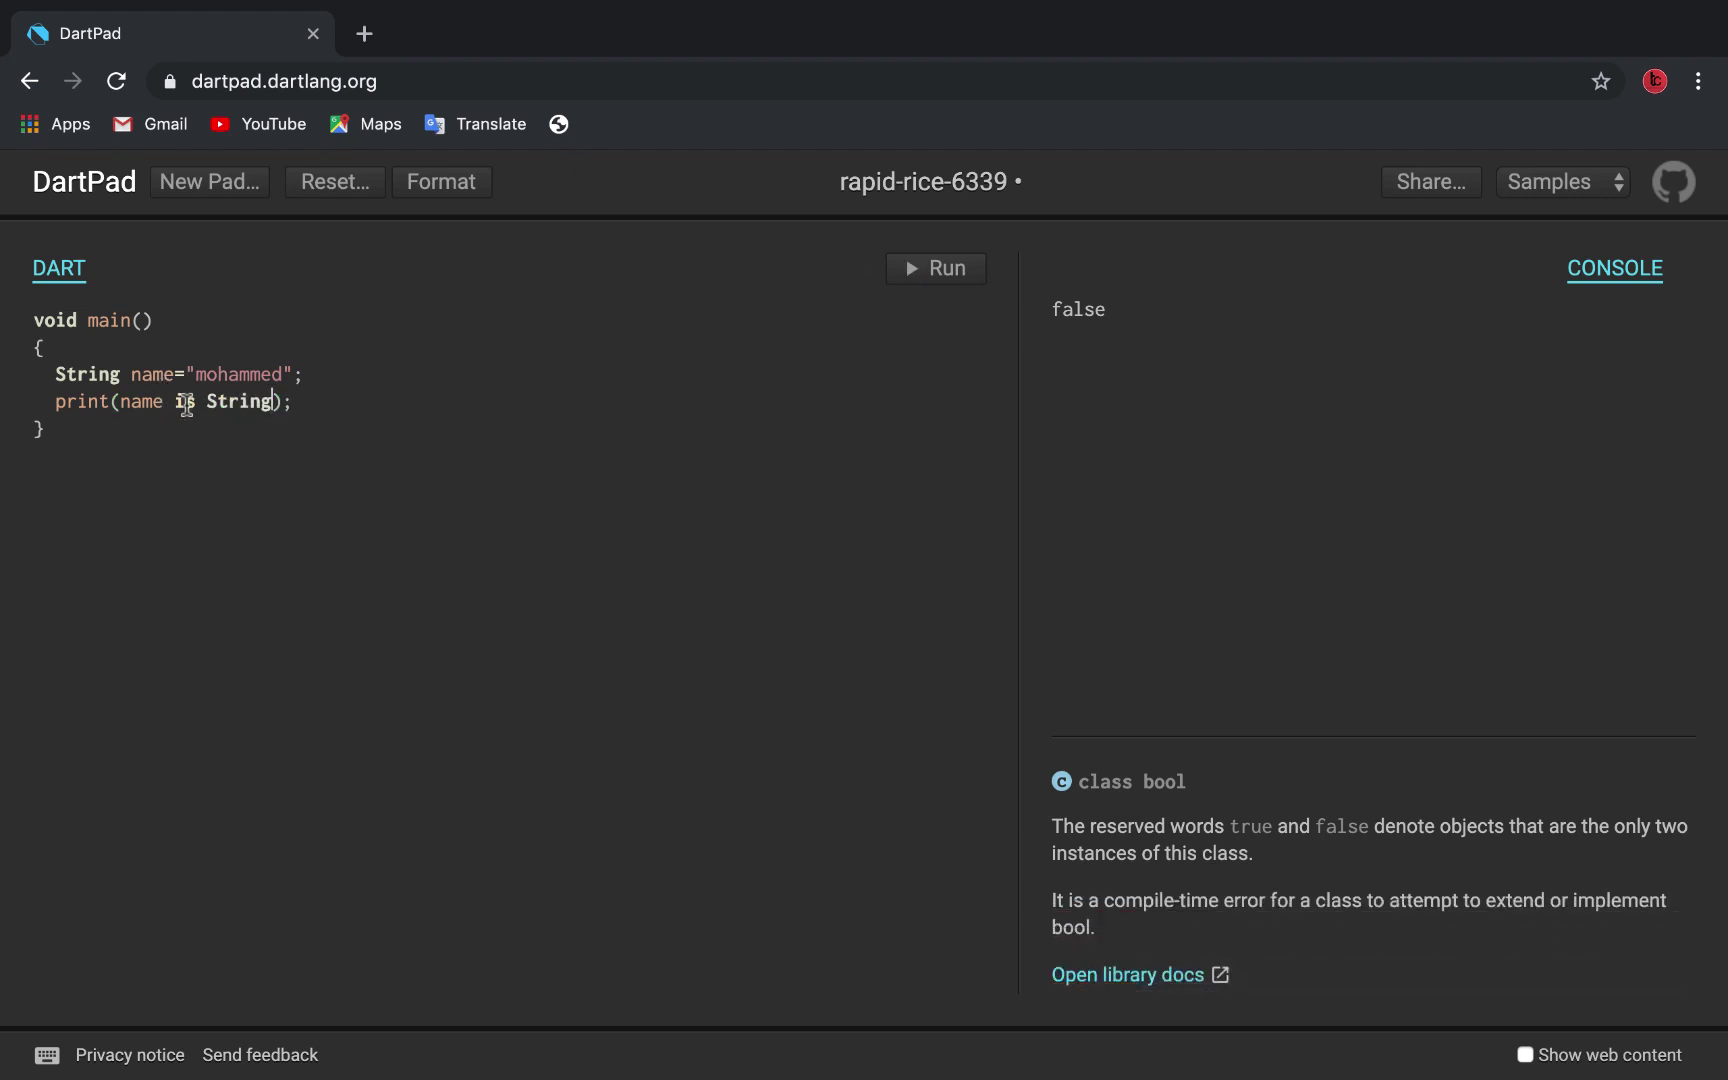
left_click(240, 438)
left_click(941, 262)
Add '!' after is to check name is! String and run it, printing false
left_click(223, 405)
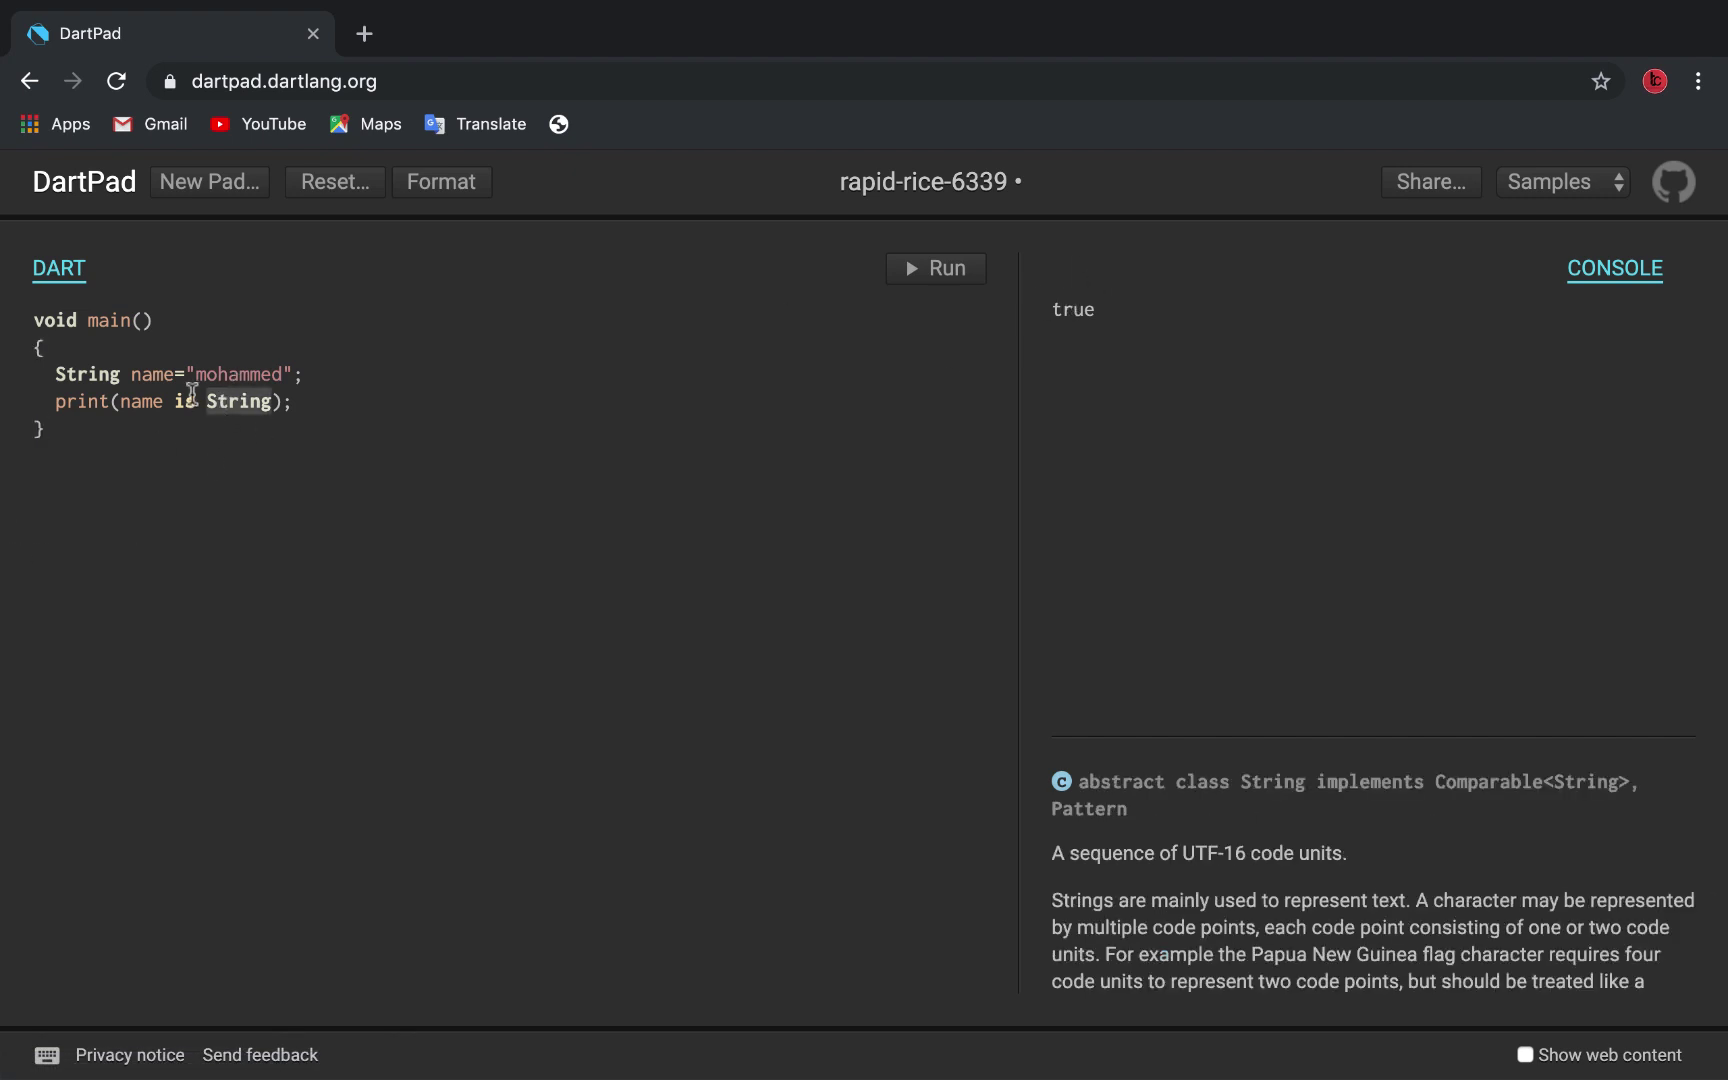
type("!")
left_click(945, 269)
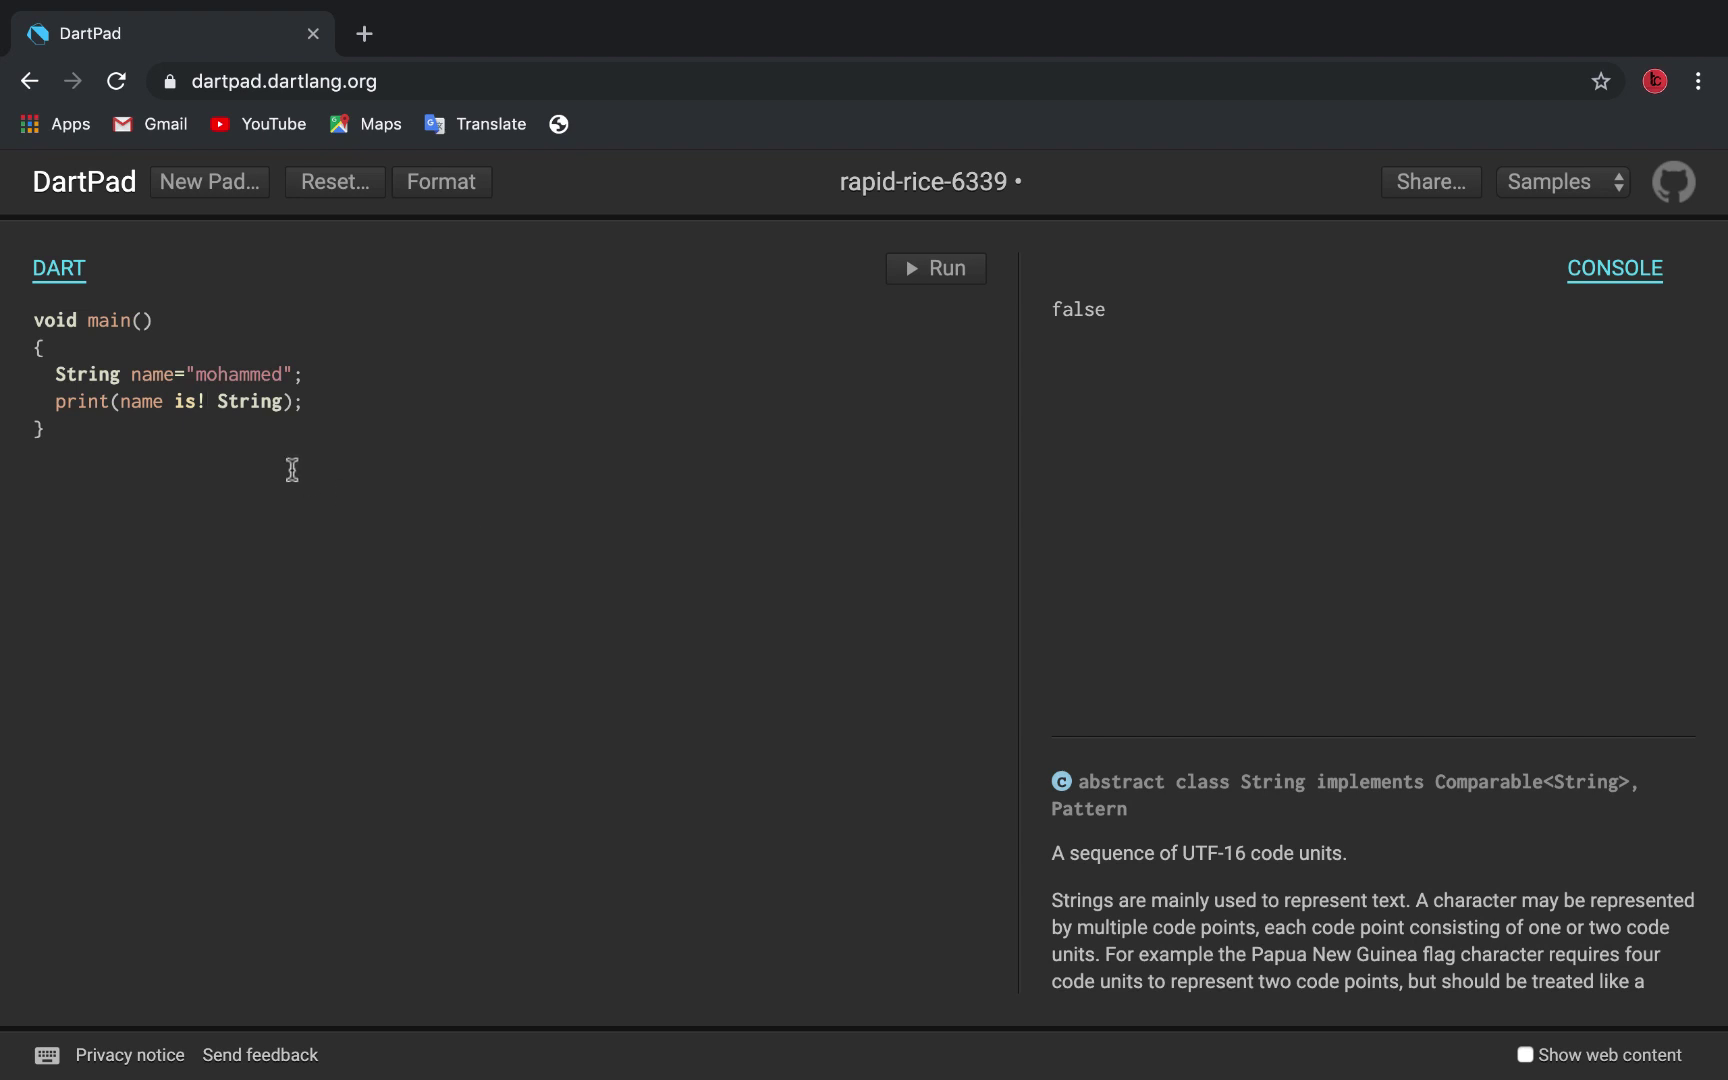
left_click(333, 397)
left_click(1159, 15)
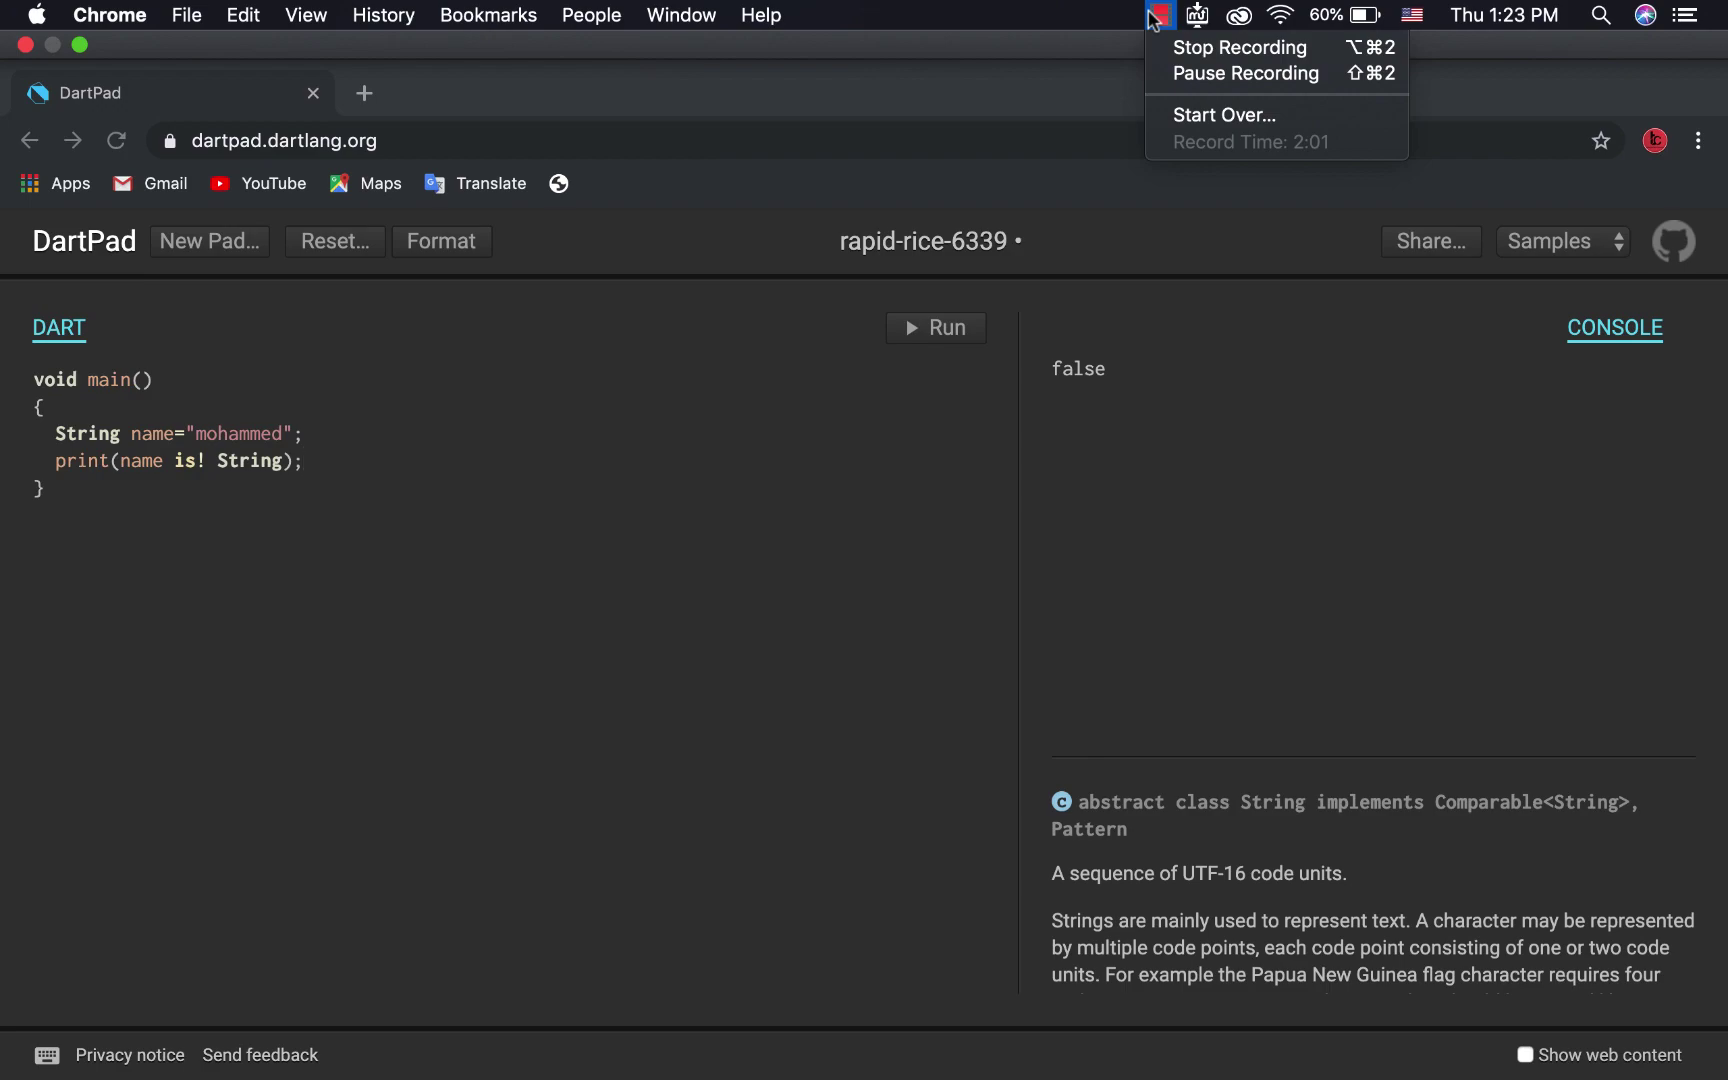